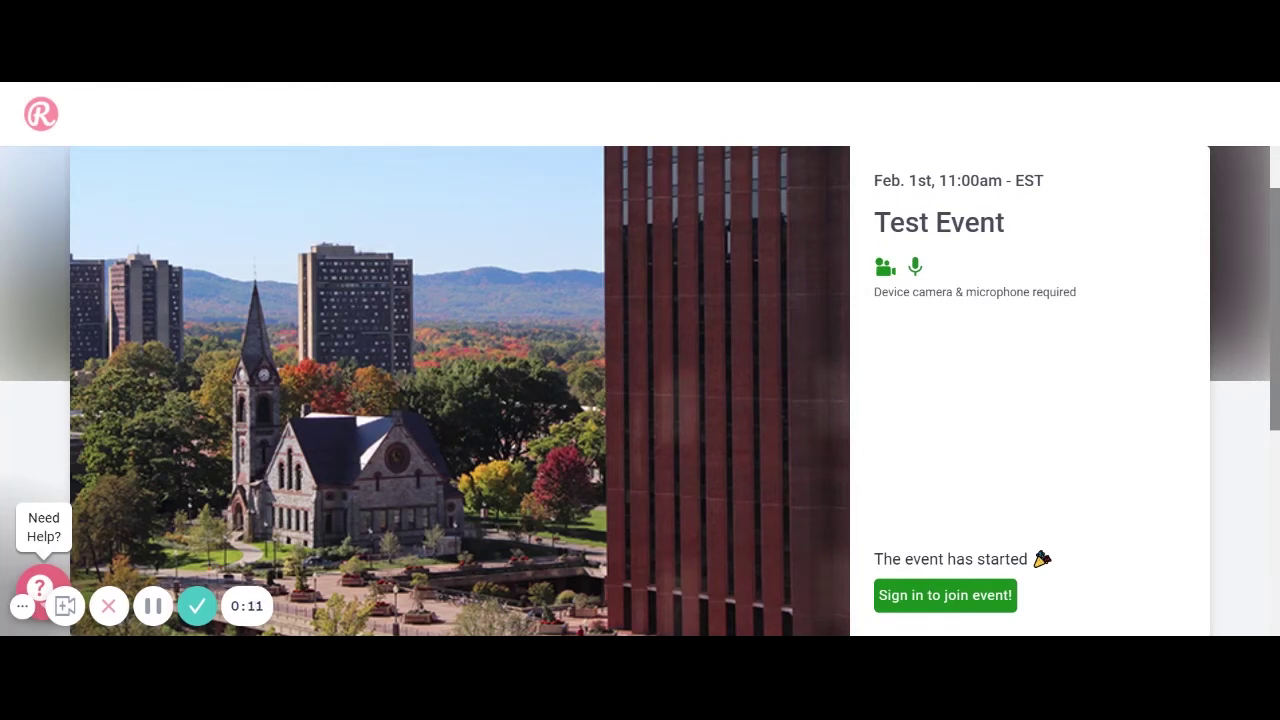
Step: Sign in to the Test Event with the account email and password
left_click(938, 608)
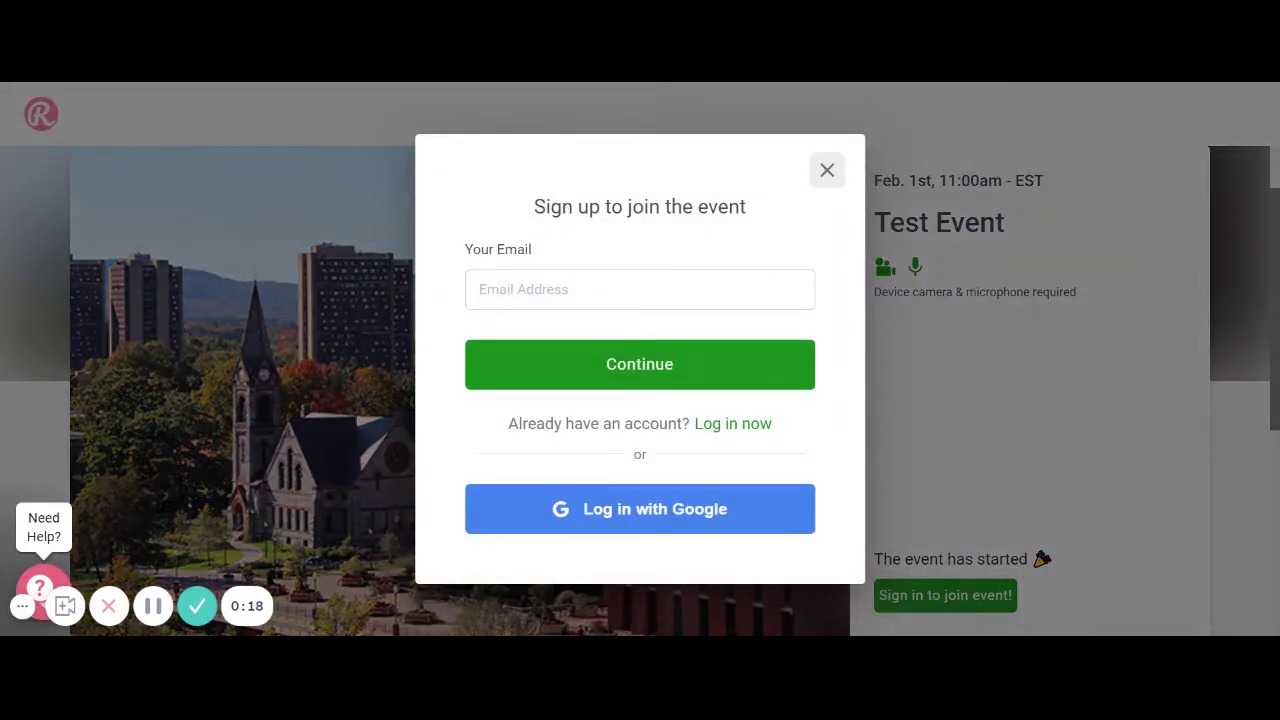
left_click(639, 289)
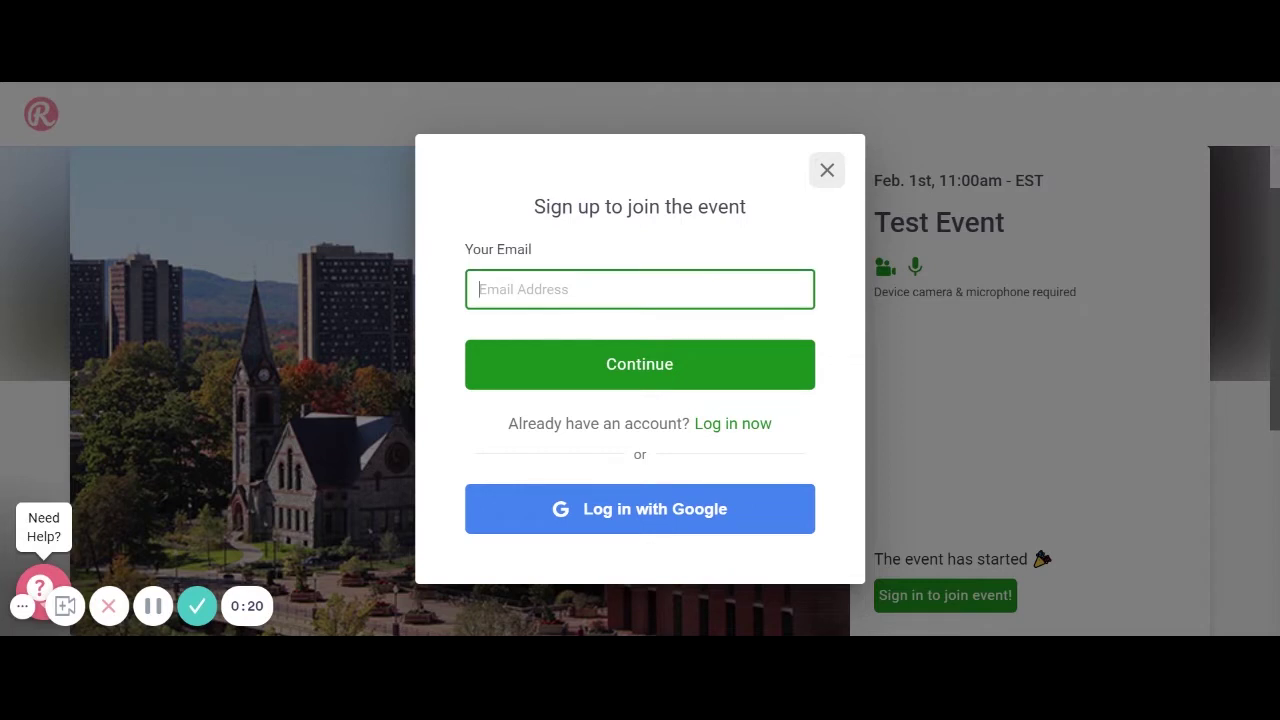
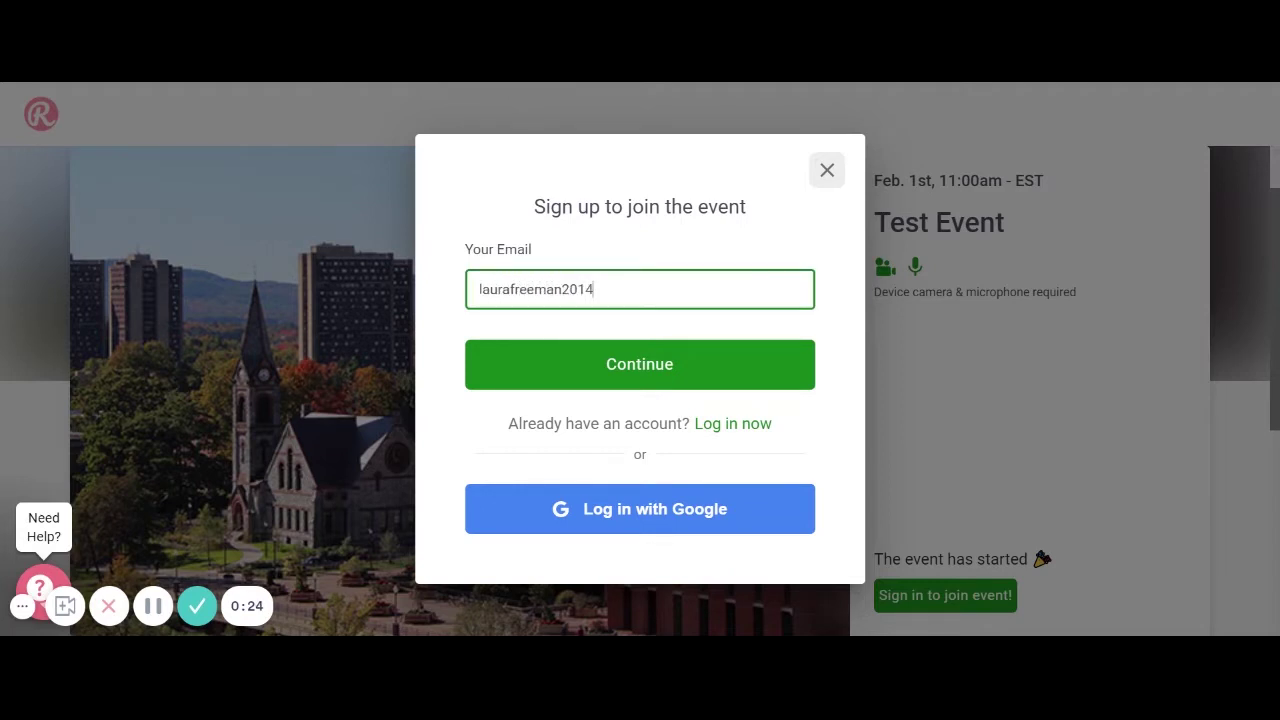
left_click(631, 370)
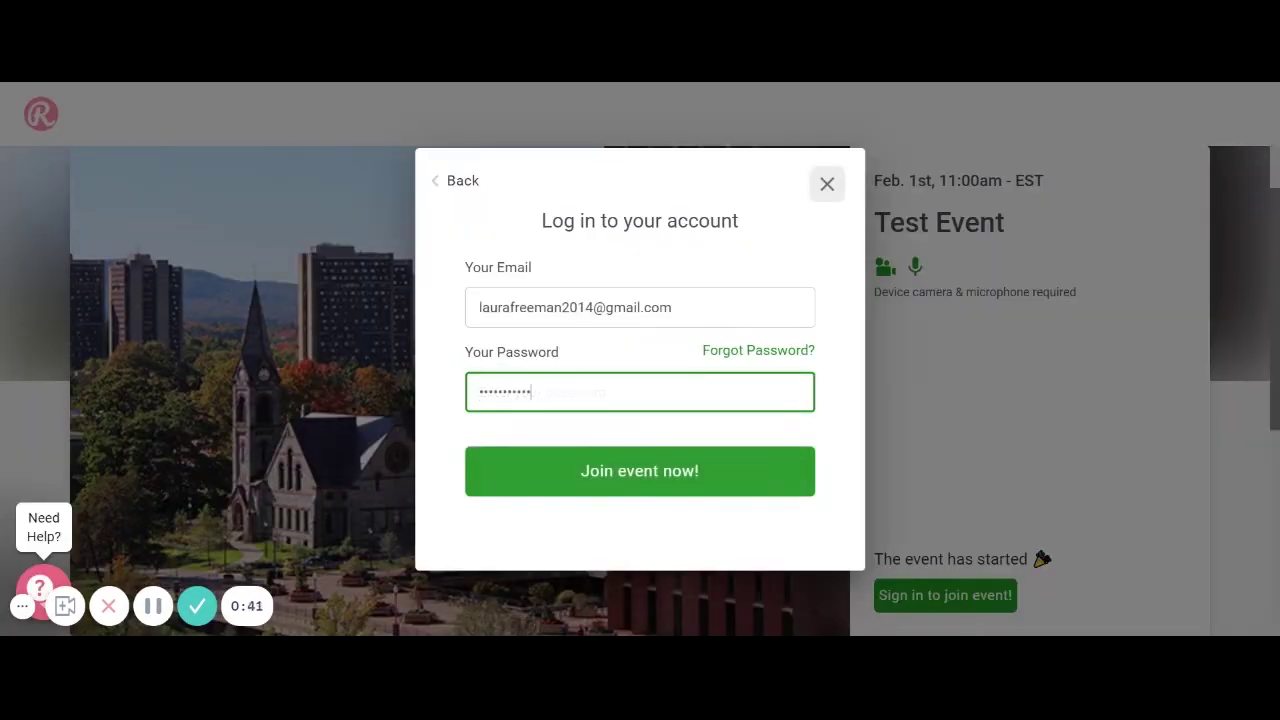
type("••")
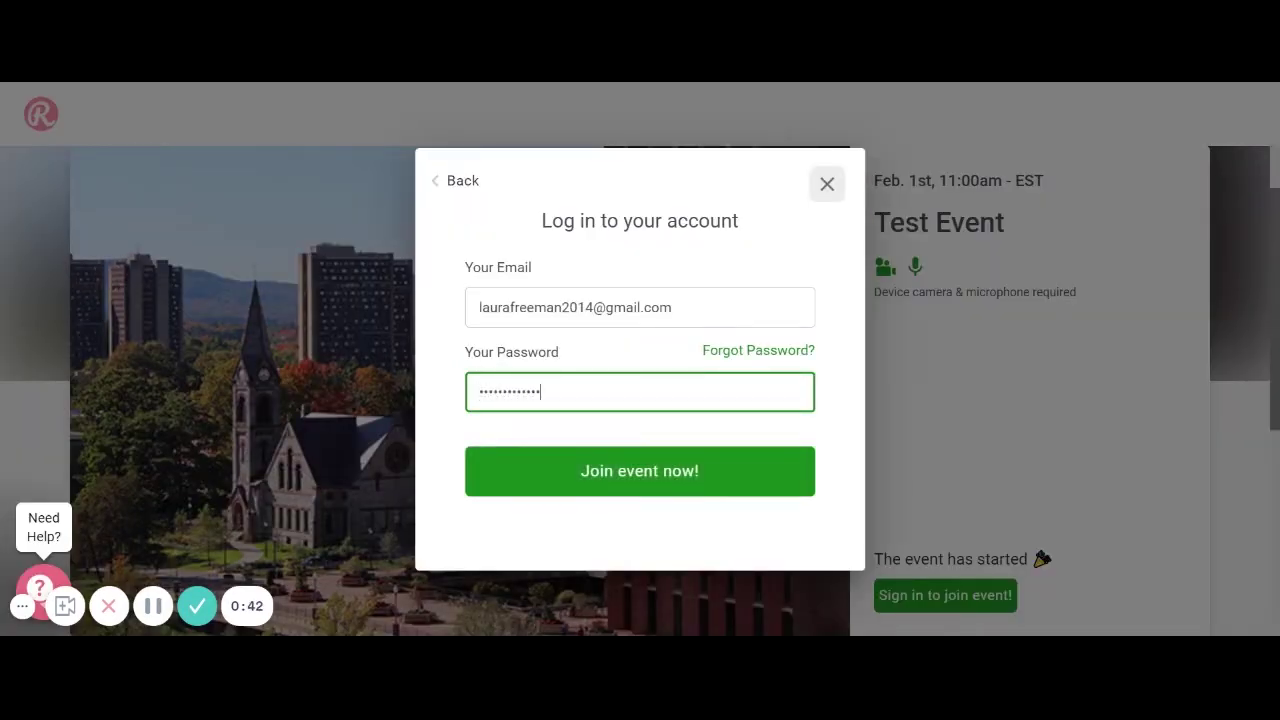
key("Return")
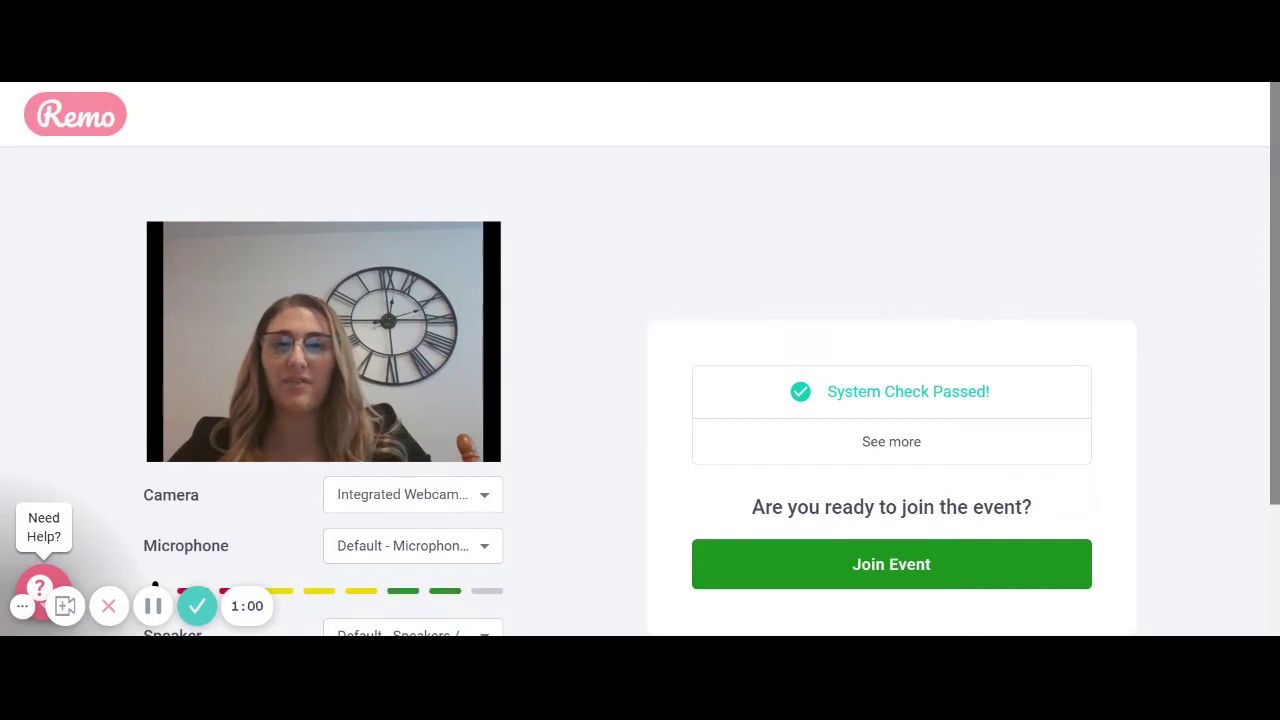
Step: Review the device settings after the system check and join the Test Event floor
scroll(572, 414, "down", 3)
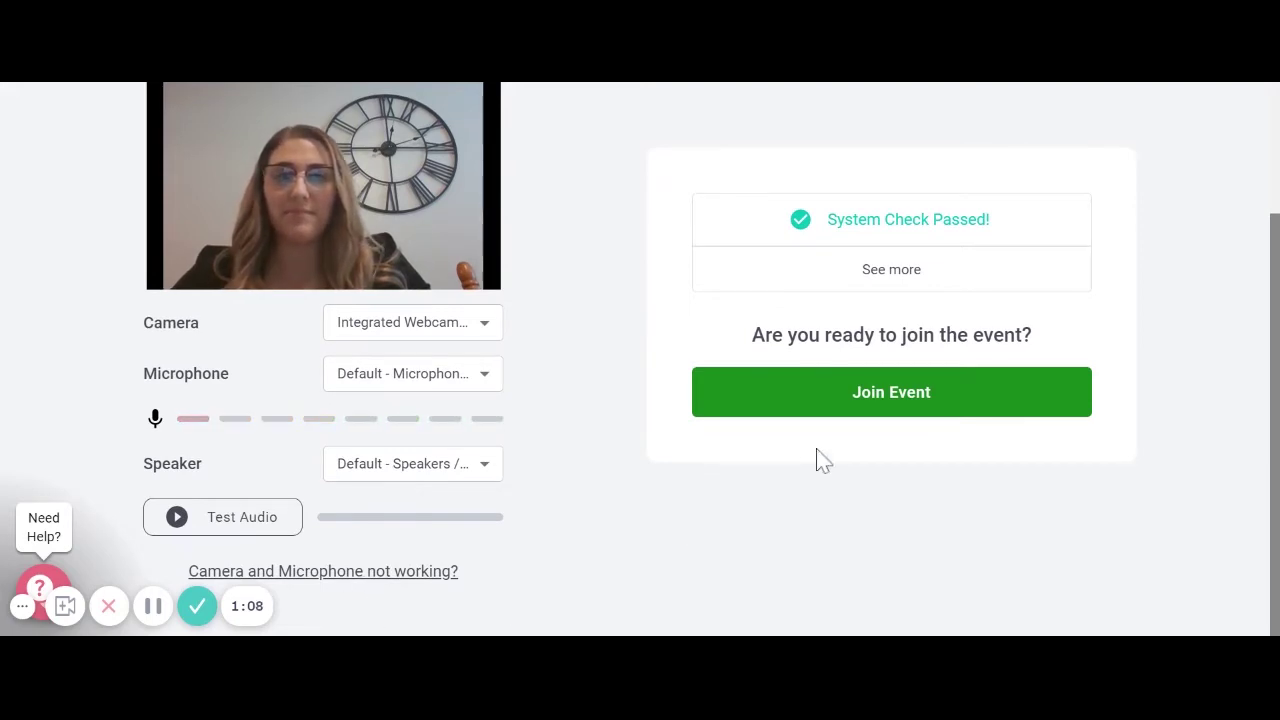
left_click(883, 405)
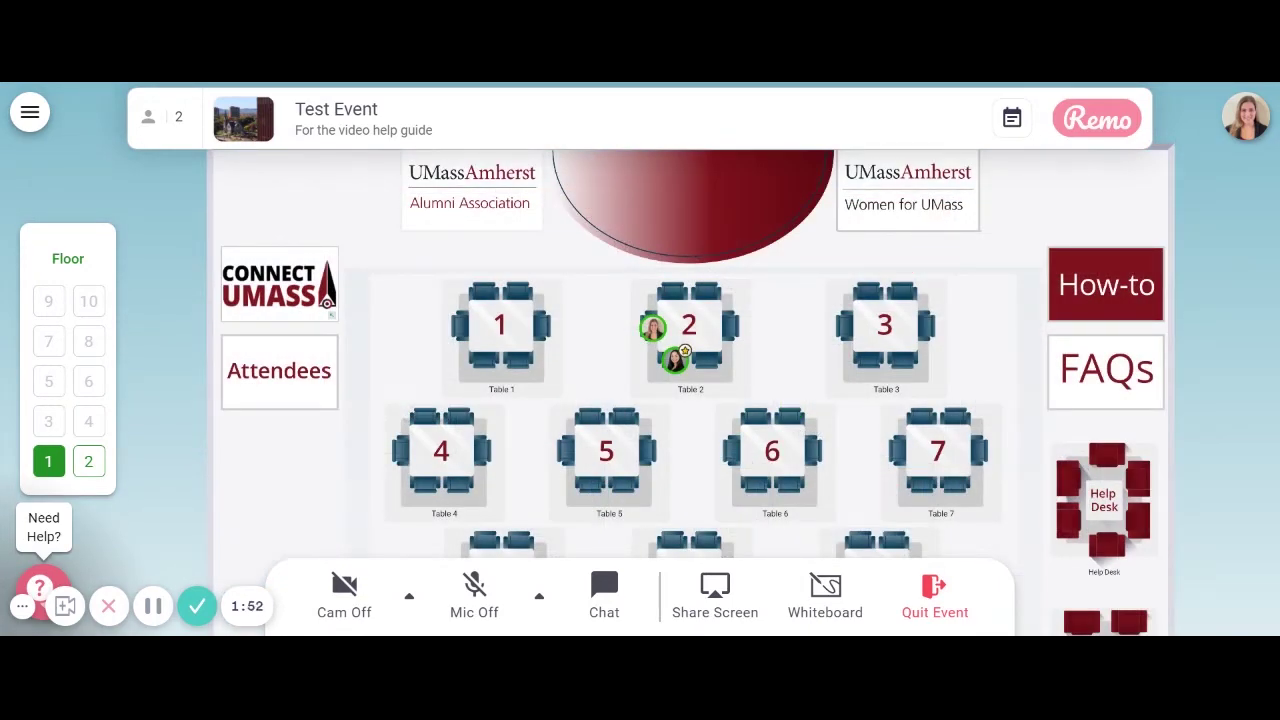
Step: Open My Profile from the avatar menu and switch it to edit mode
left_click(1250, 132)
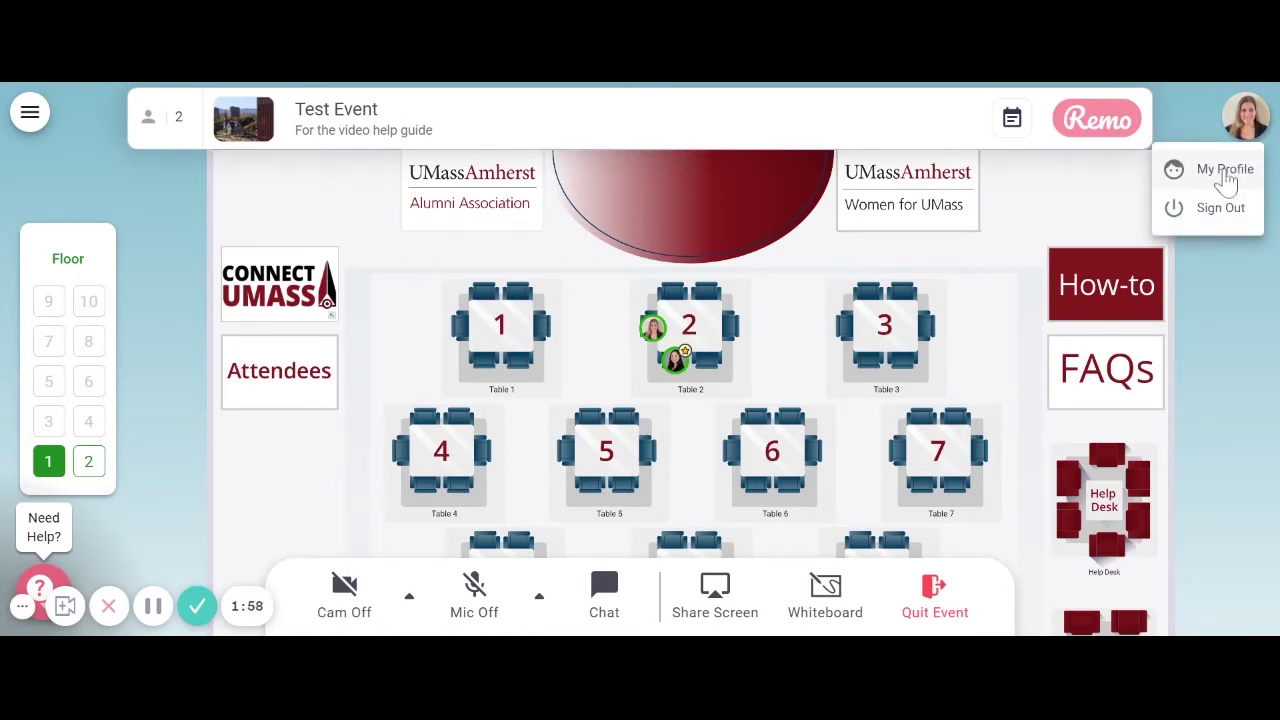
left_click(1226, 172)
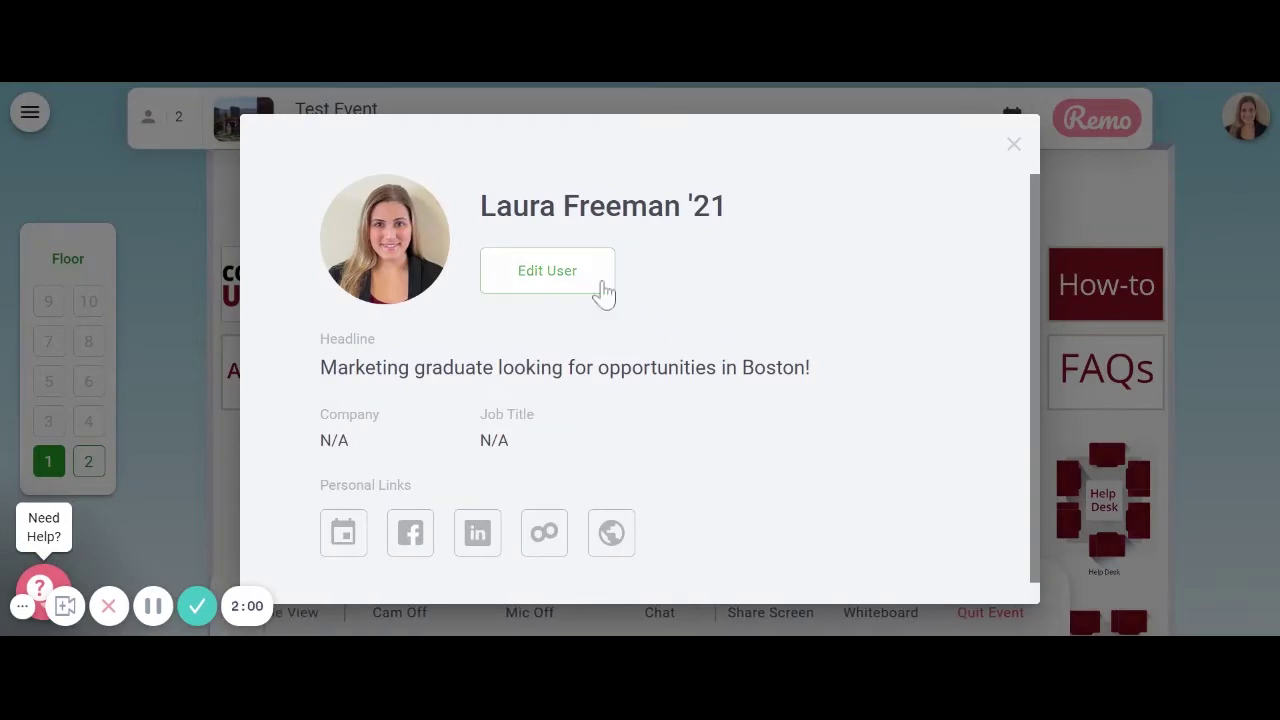
left_click(566, 286)
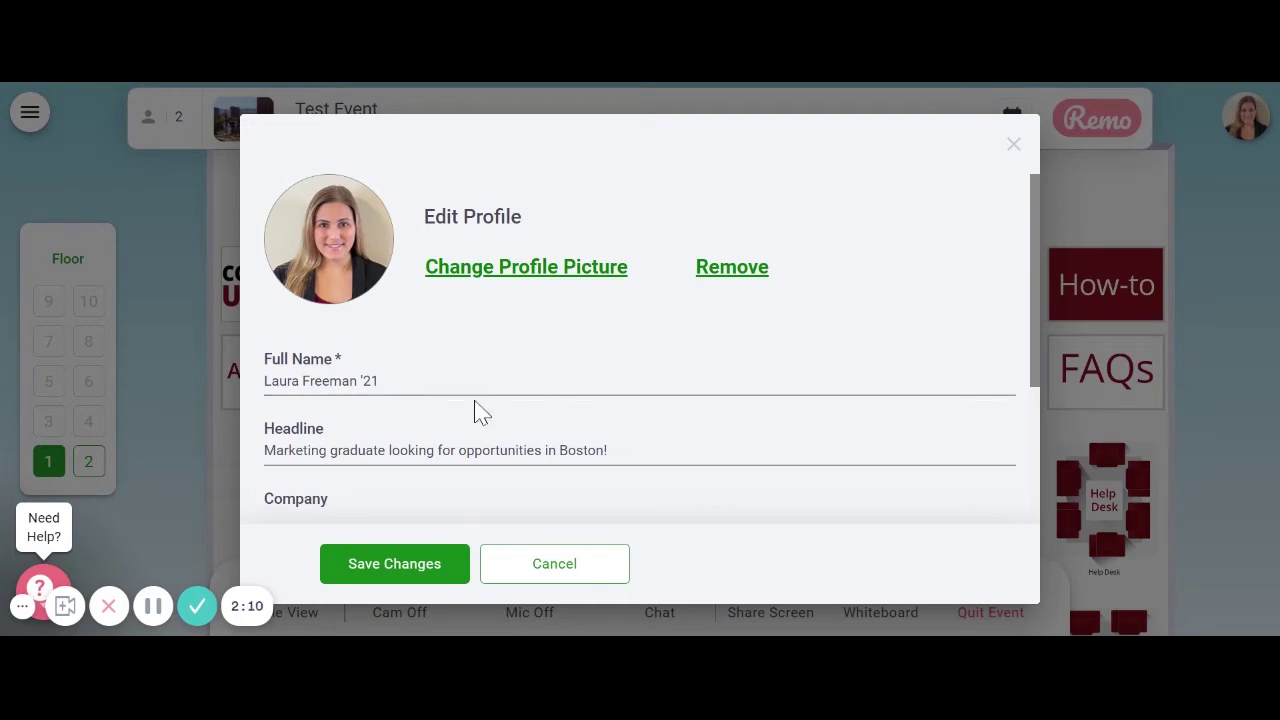
Step: Review the Full Name, Facebook Profile URL and Website fields, then save the profile changes
left_click(378, 381)
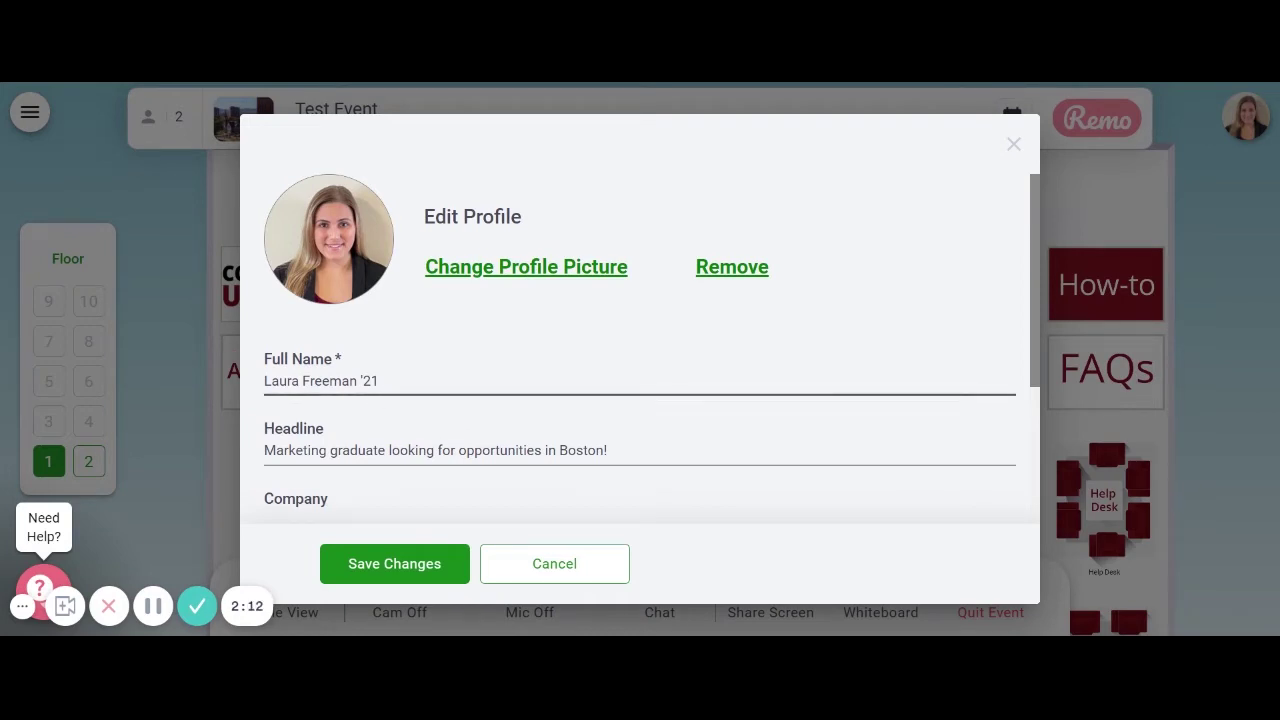
left_click_drag(379, 381, 362, 381)
left_click(379, 381)
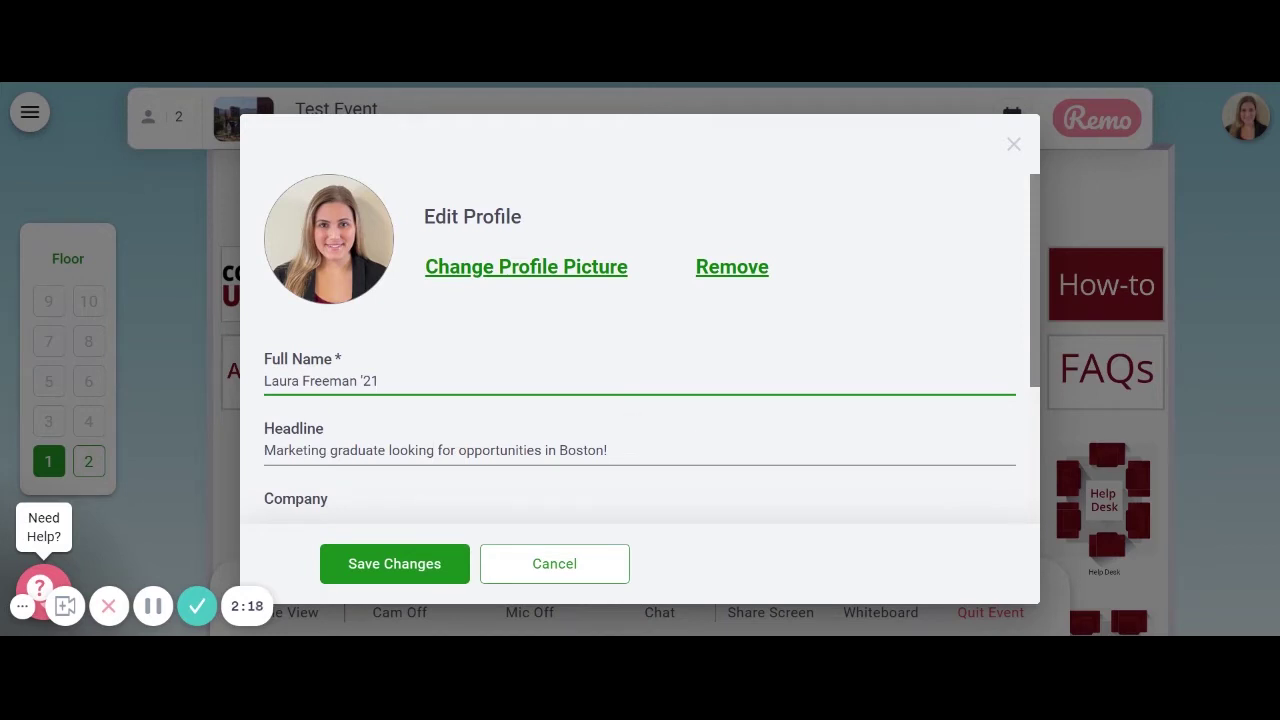
scroll(700, 445, "down", 2)
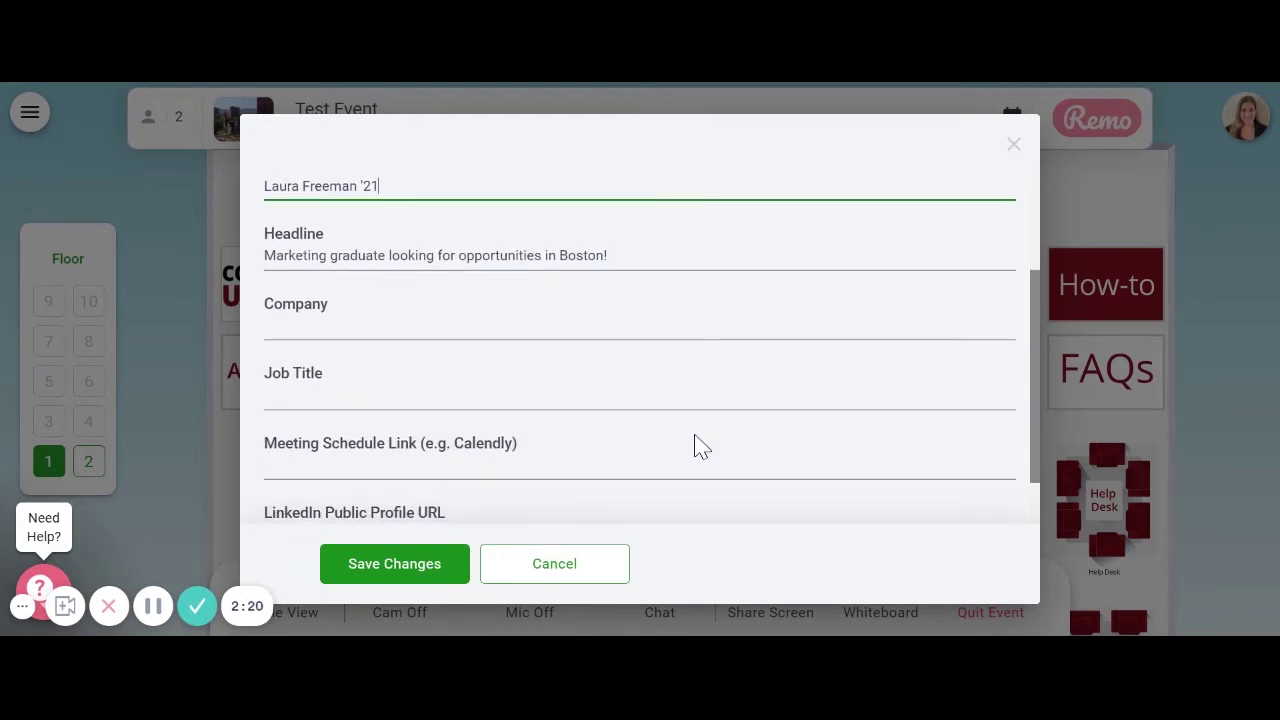
scroll(700, 445, "down", 1)
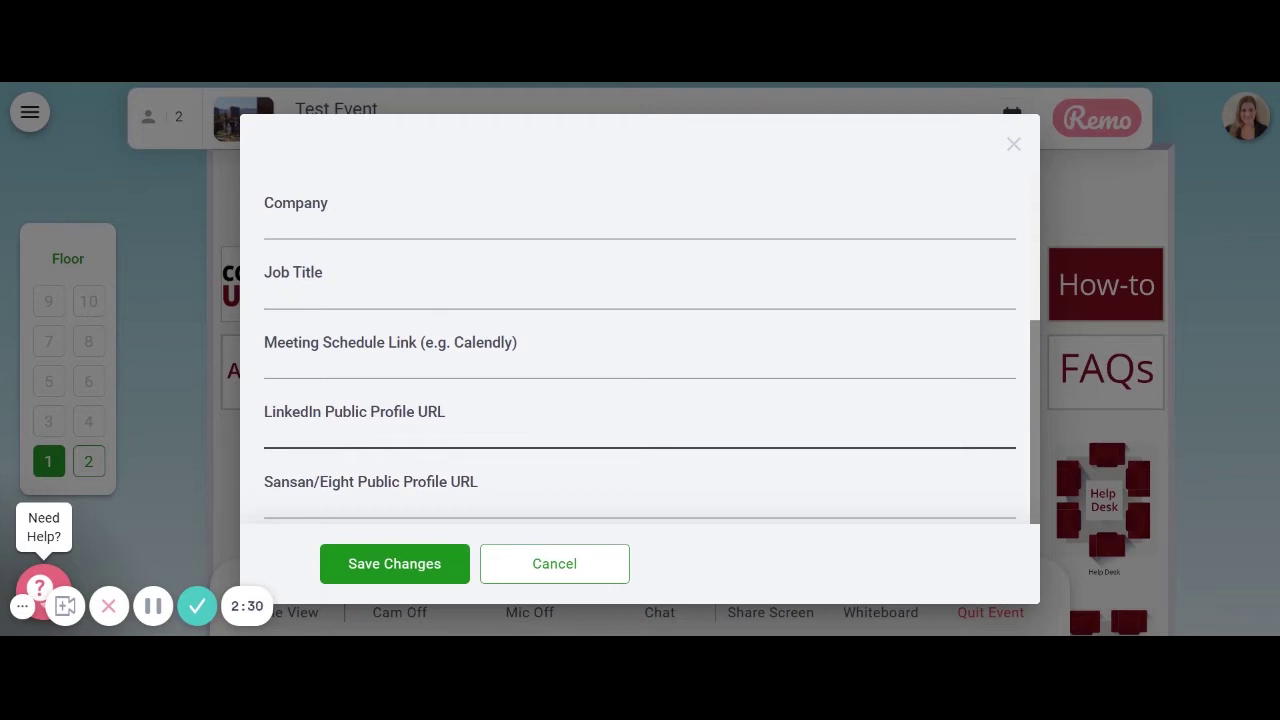
key("Tab")
key("Tab")
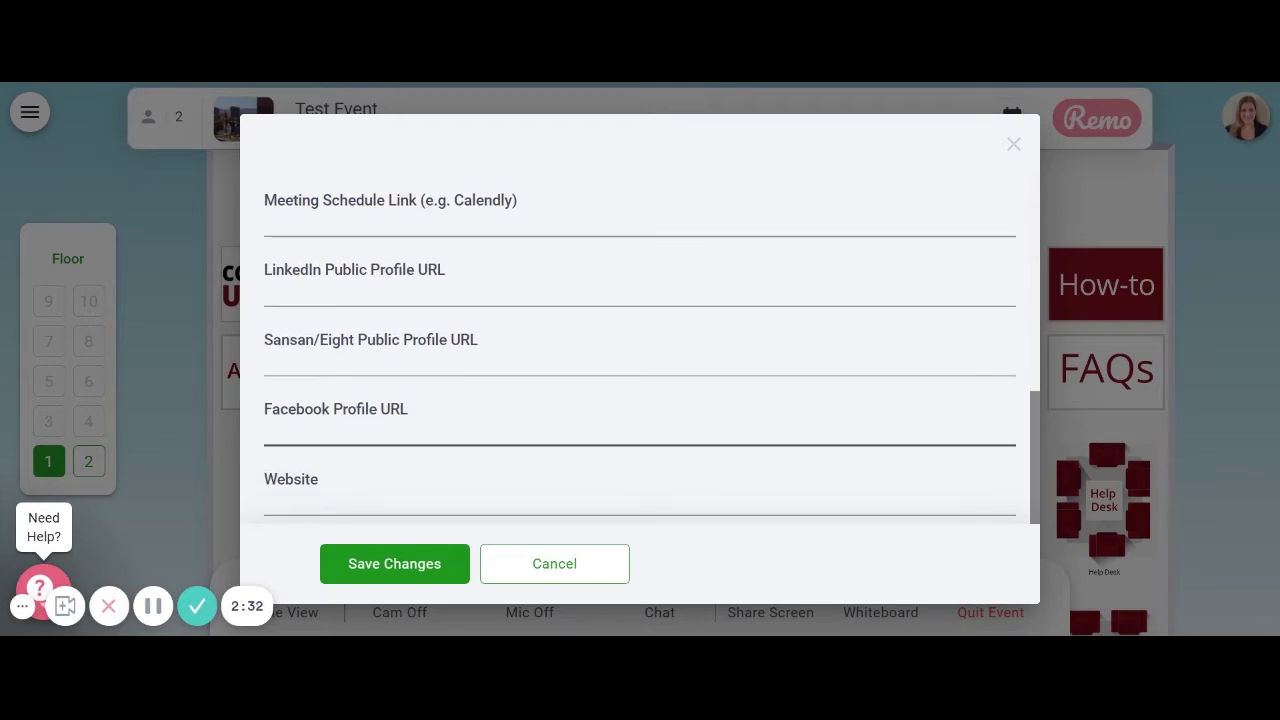
key("Tab")
left_click(408, 585)
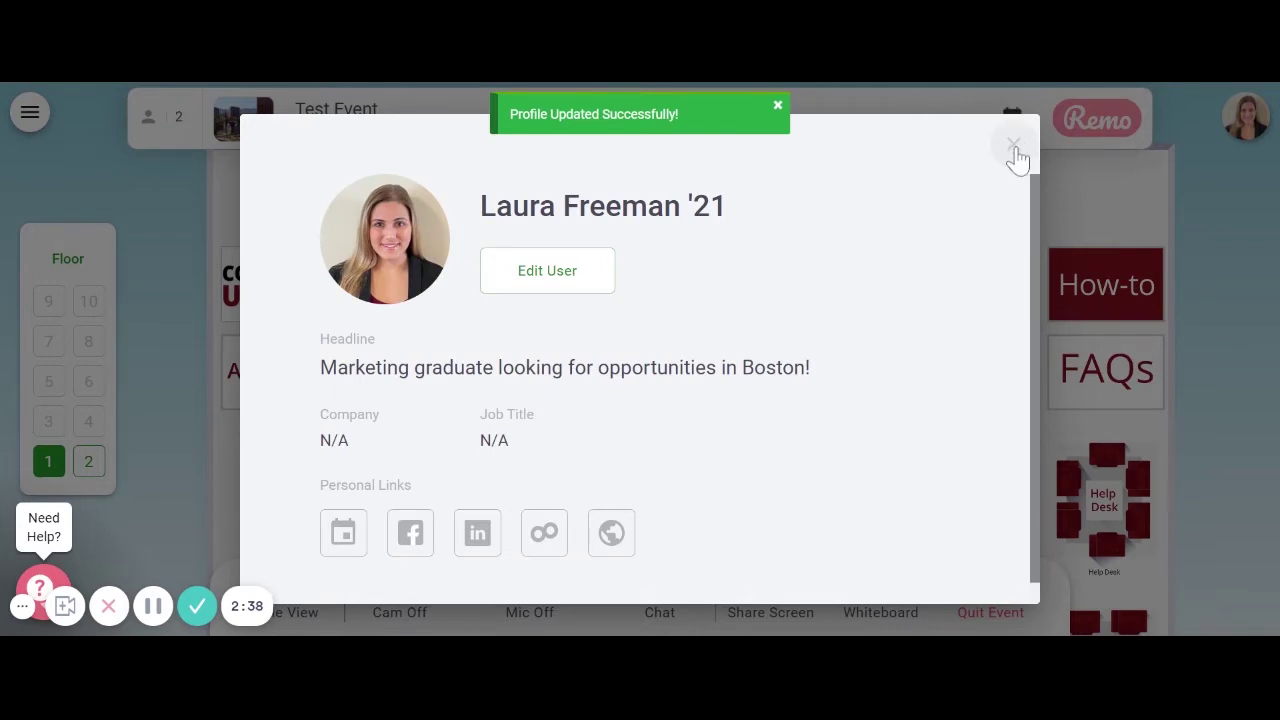
Step: Close the profile card and turn on both the webcam and microphone at Table 2
left_click(1016, 155)
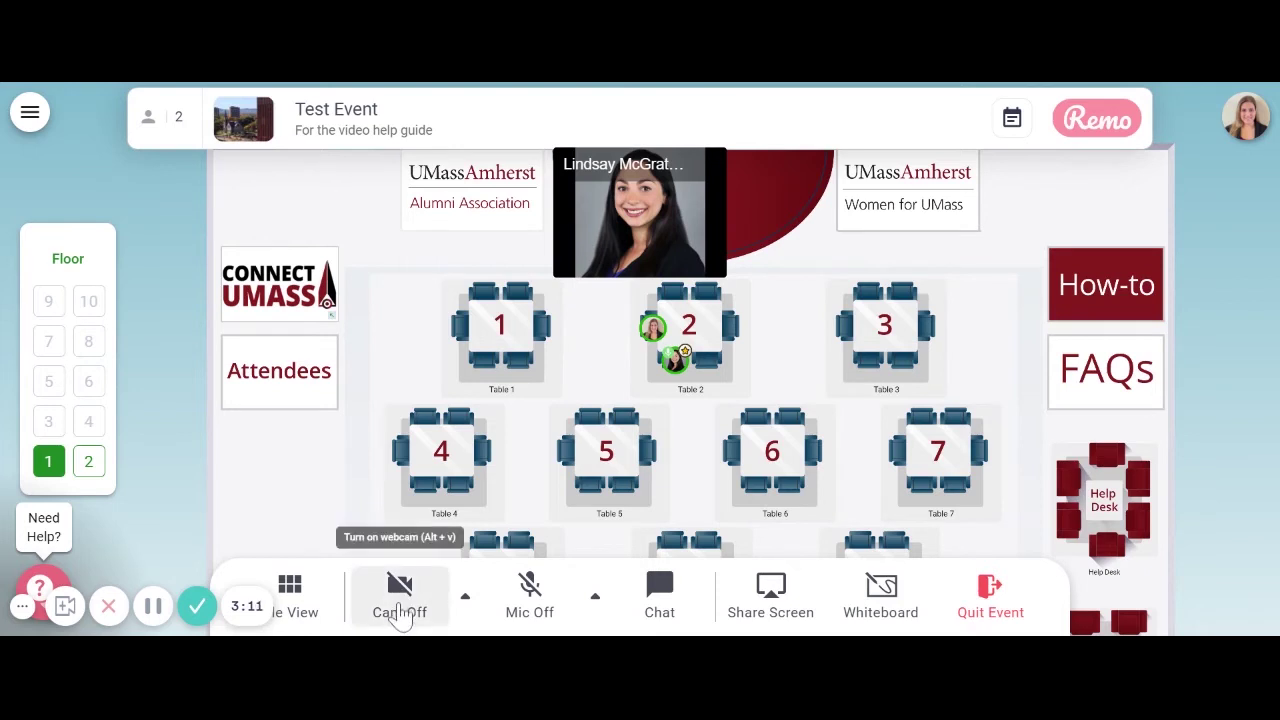
left_click(400, 612)
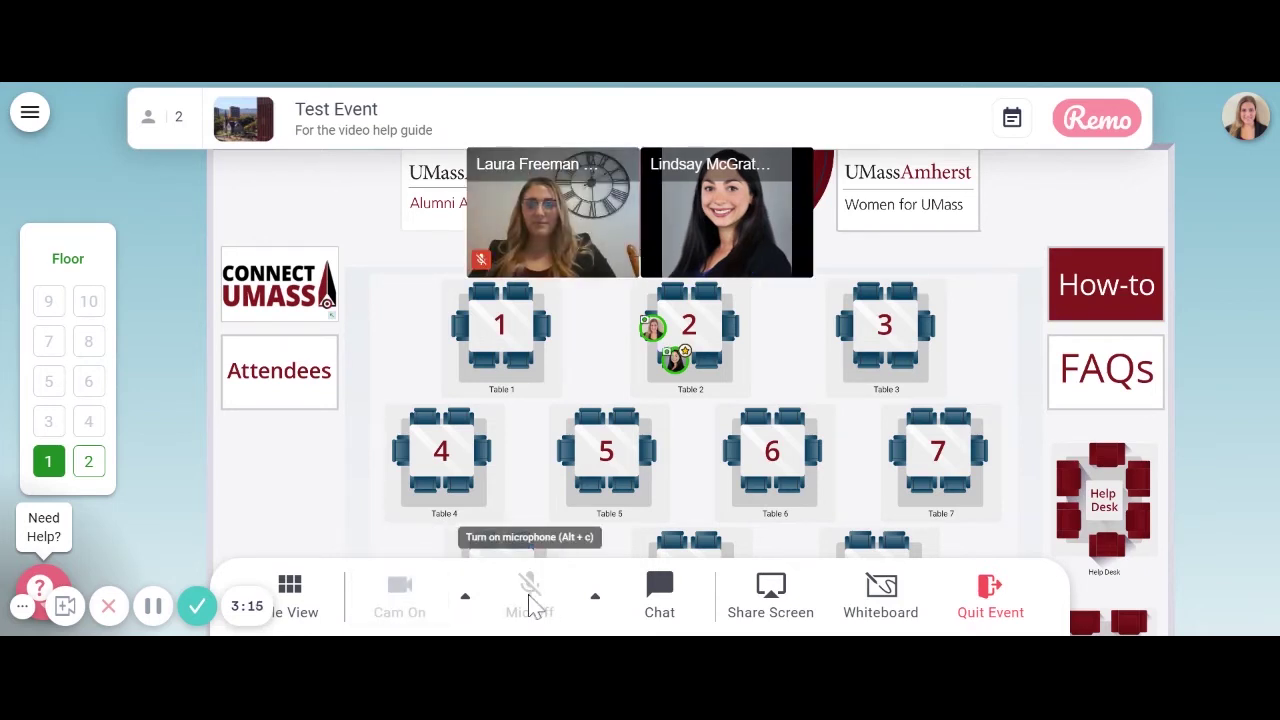
left_click(534, 598)
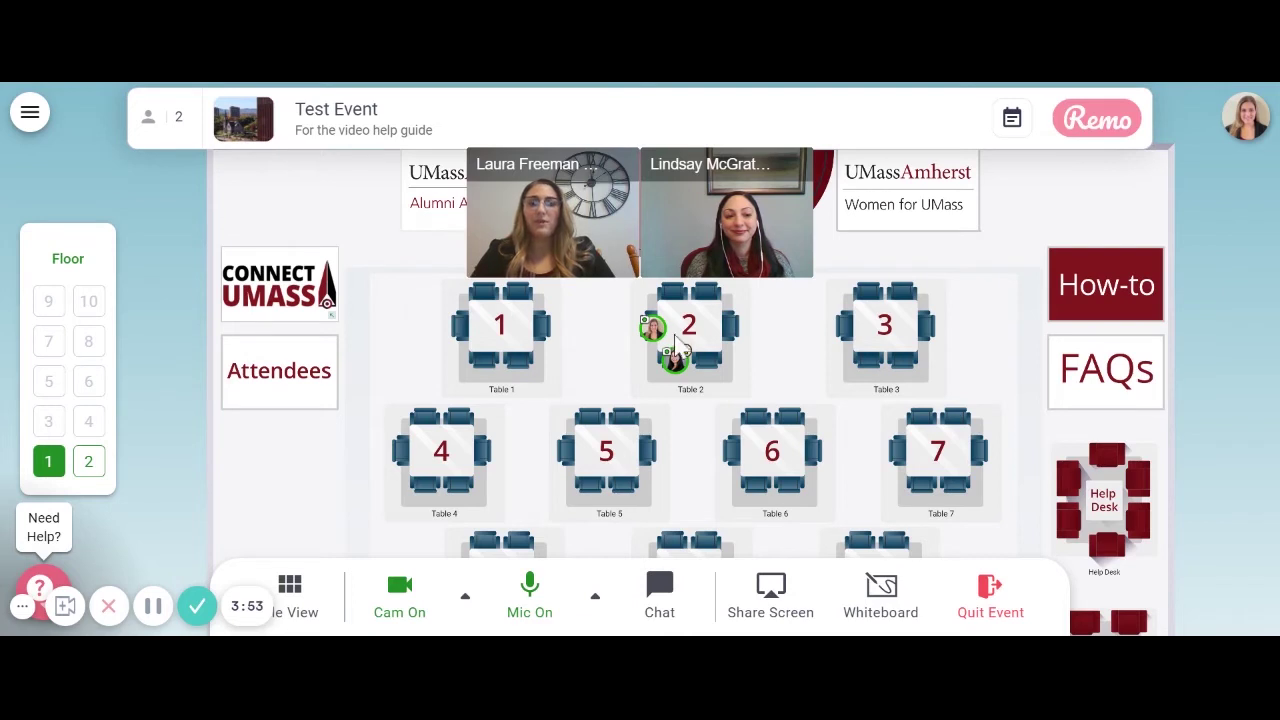
Step: Move to Table 3, switch to Tile View, survey the floor map, and select floor 2
double_click(846, 343)
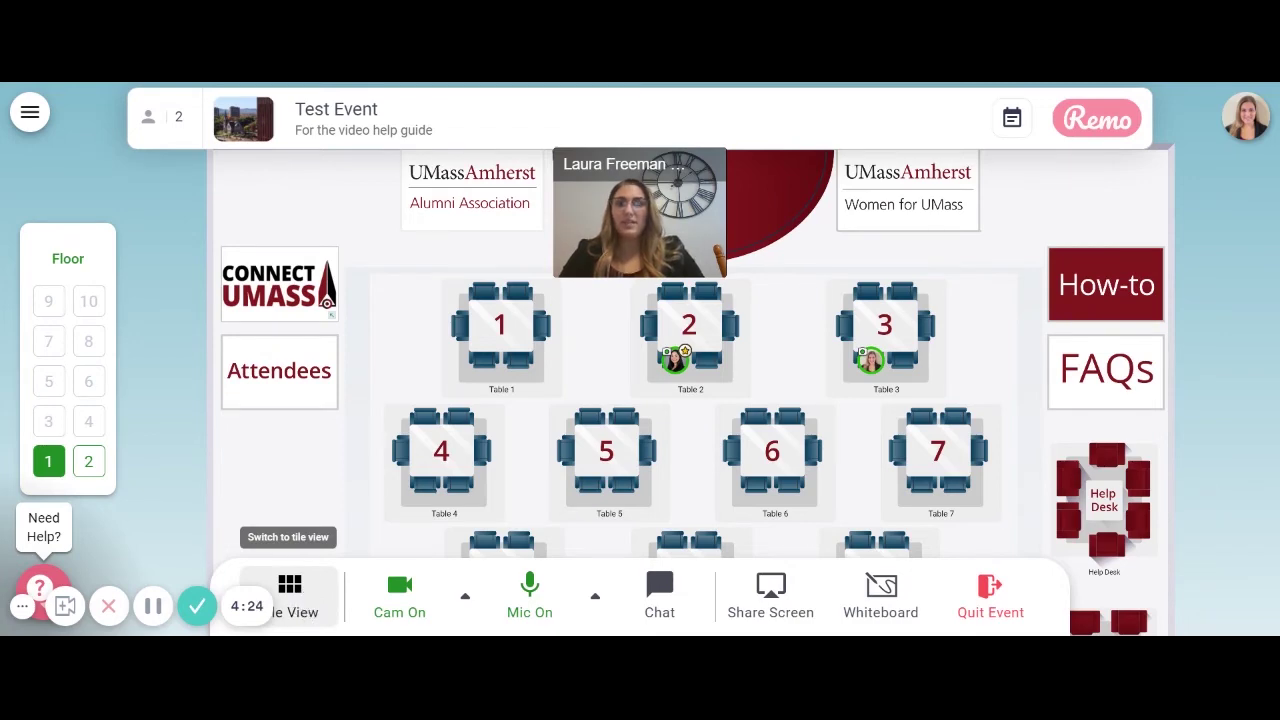
left_click(305, 604)
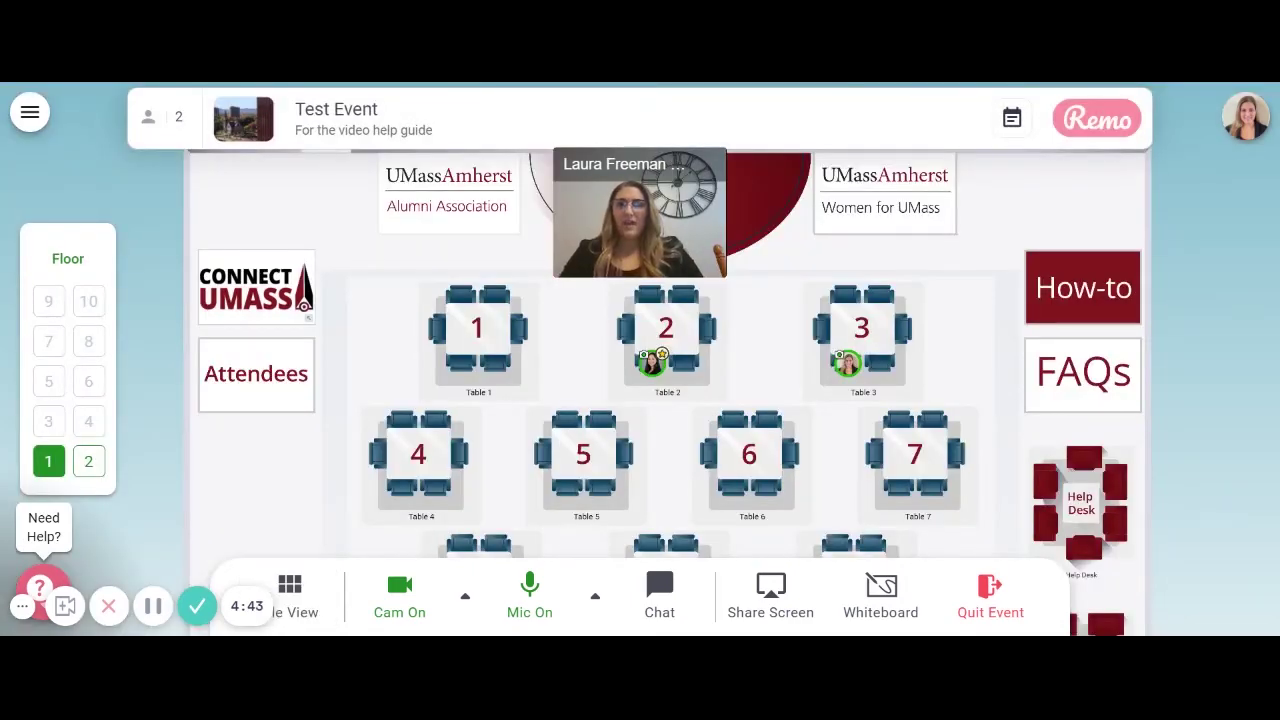
left_click_drag(800, 289, 764, 268)
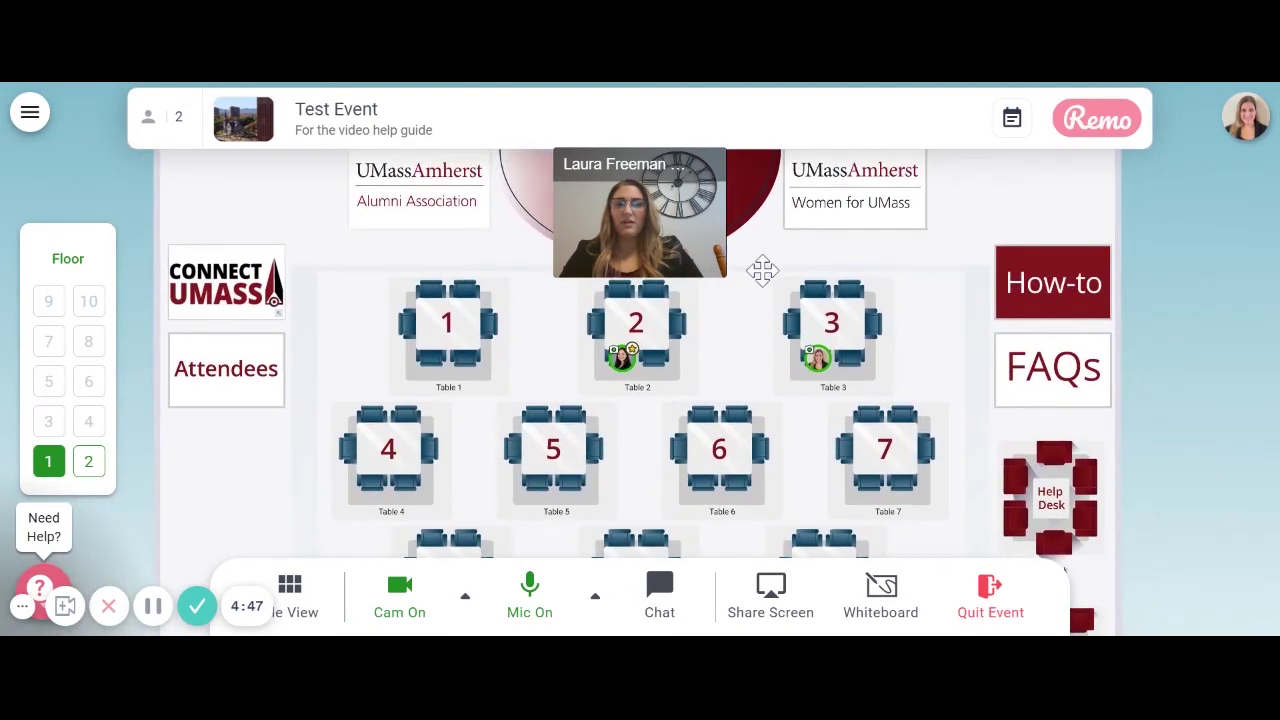
scroll(682, 326, "up", 4)
scroll(682, 326, "down", 5)
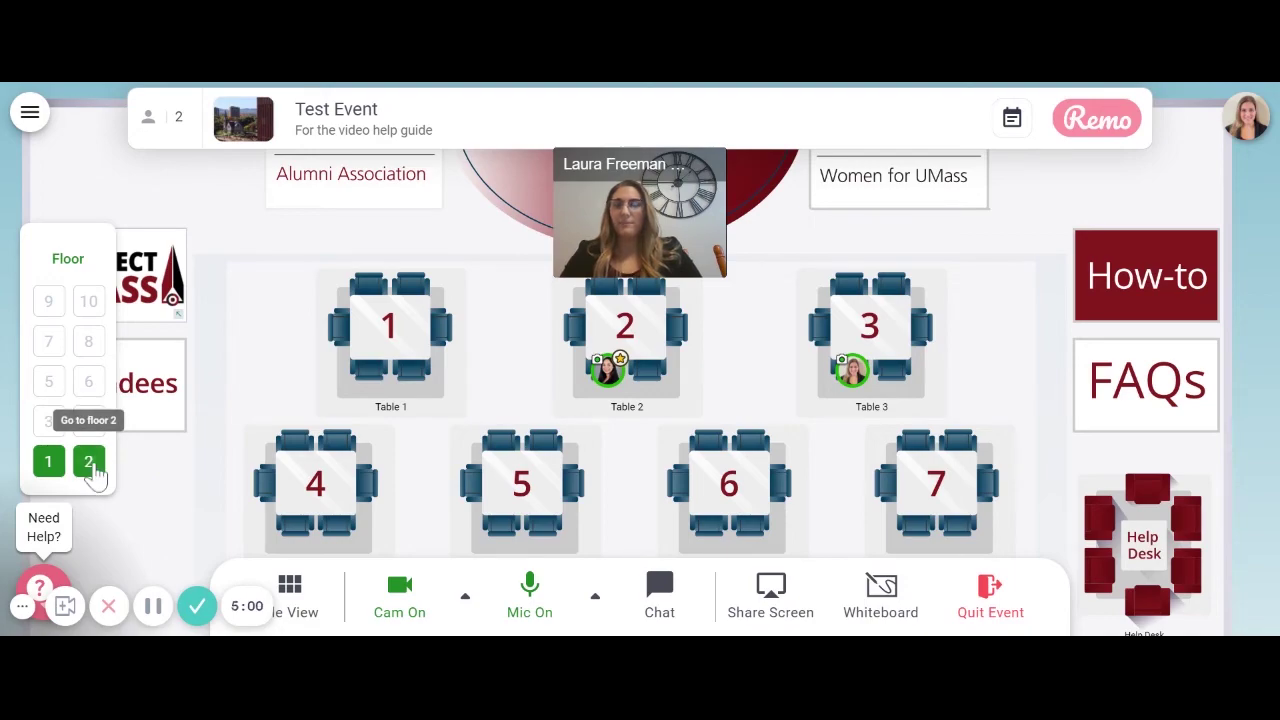
left_click(92, 464)
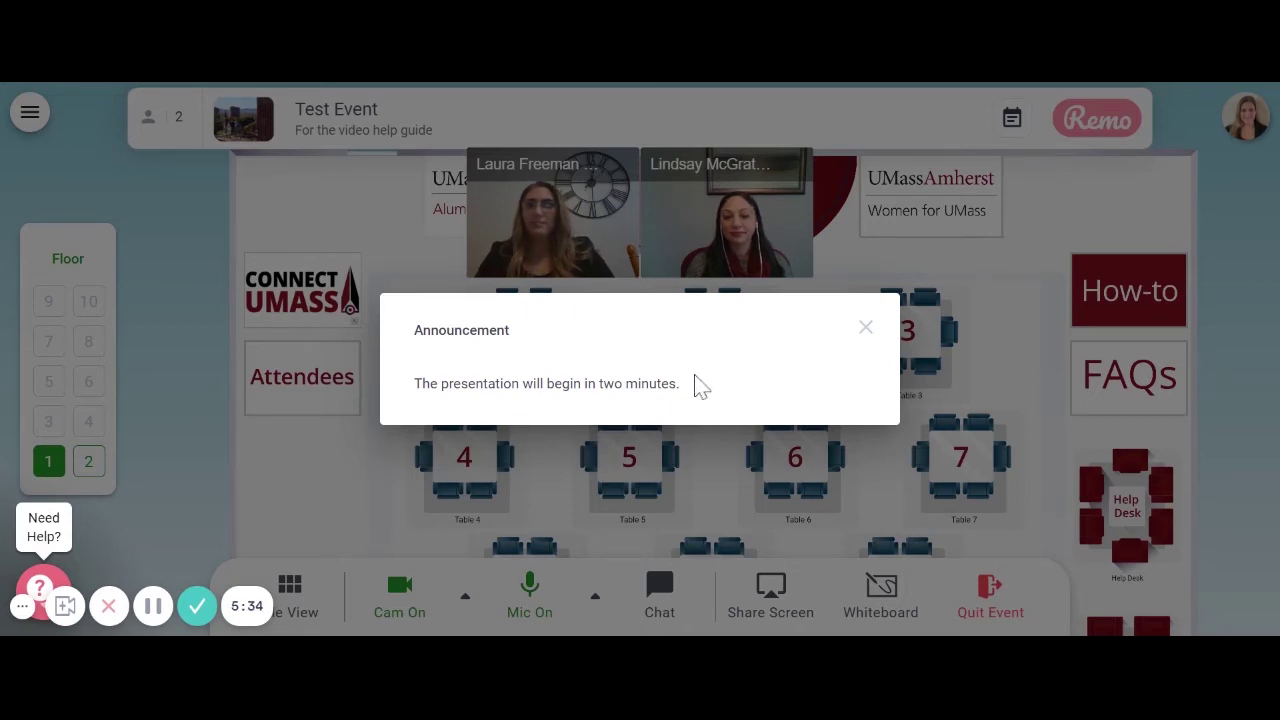
Step: Close the presentation announcement to return to the floor 1 map
left_click(867, 332)
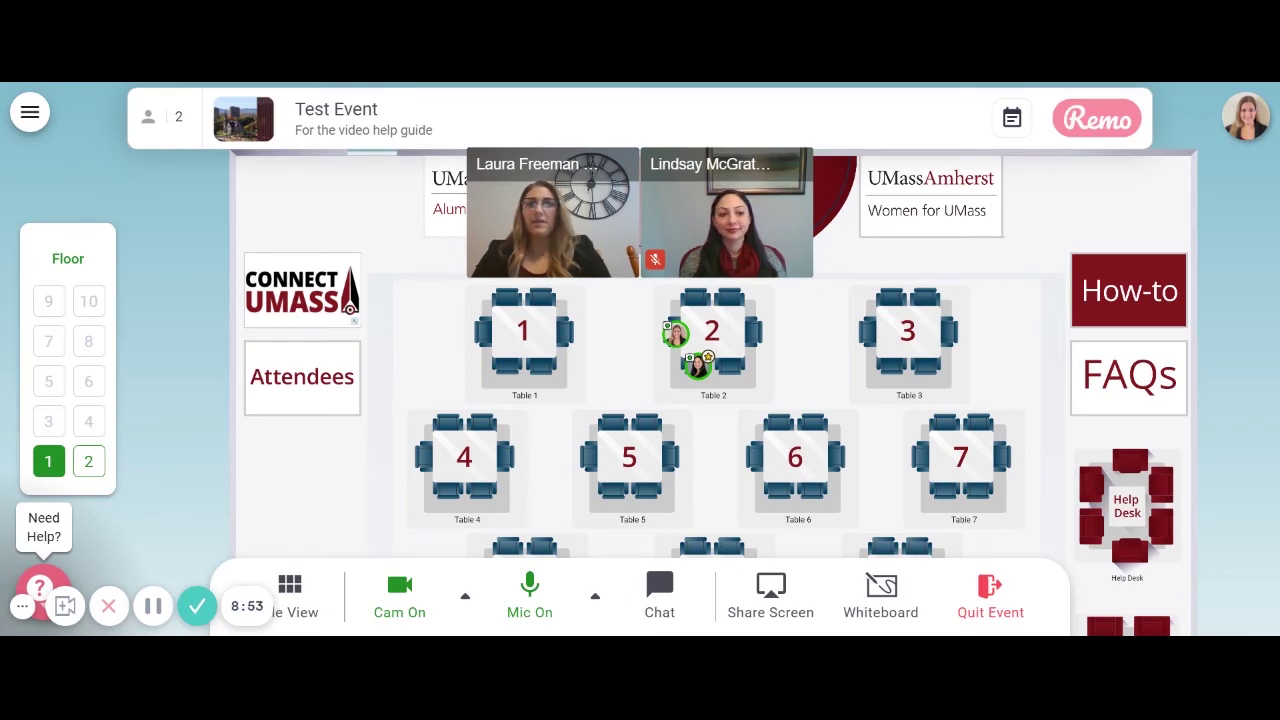
left_click(1012, 118)
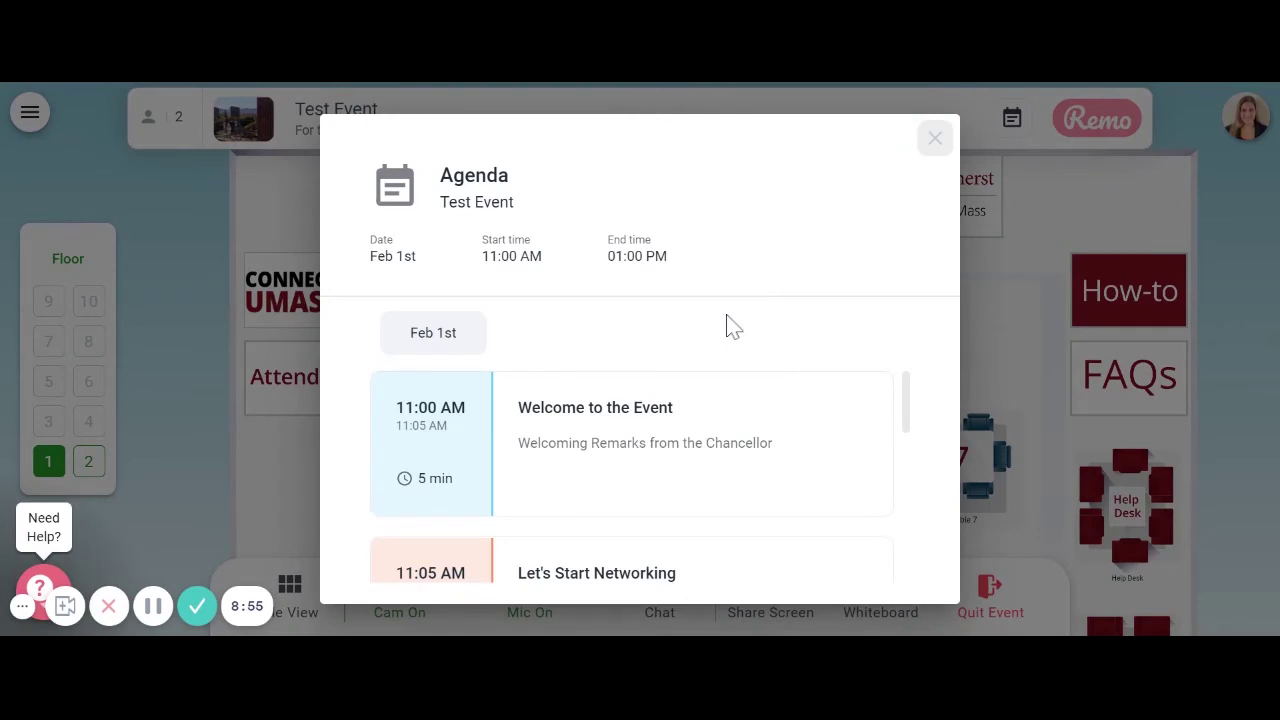
left_click(935, 139)
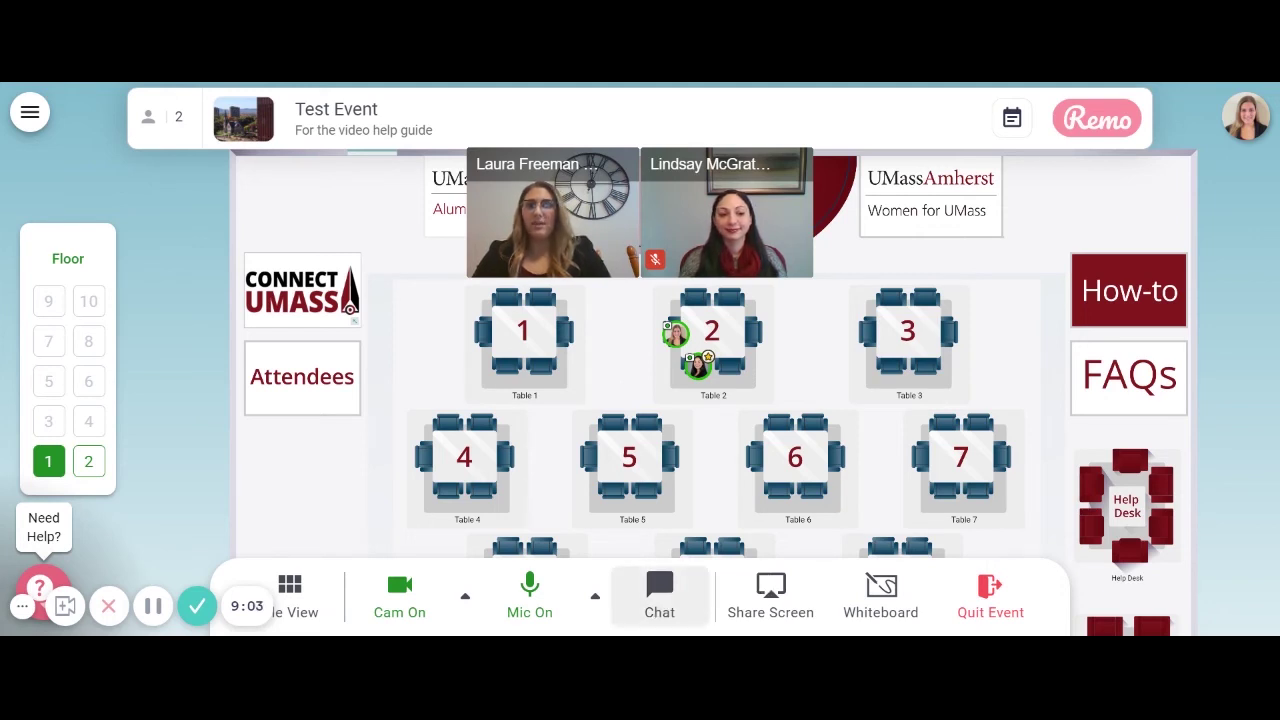
left_click(664, 610)
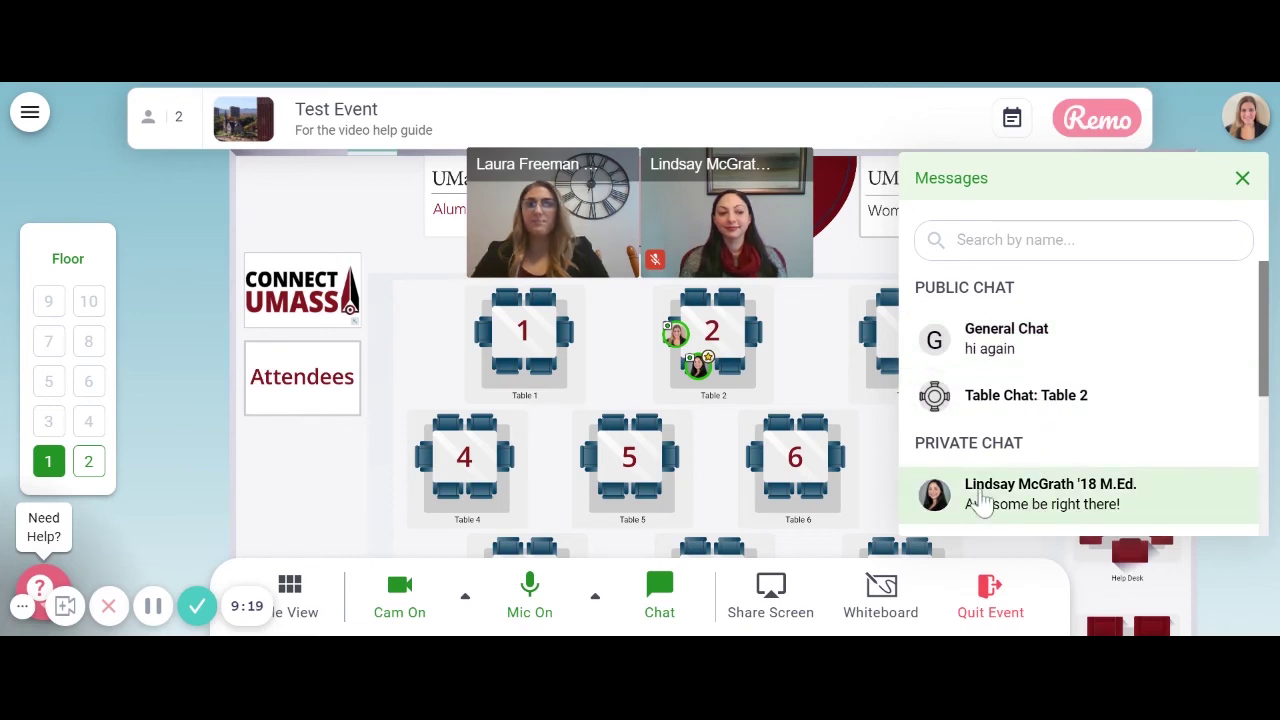
left_click(1243, 179)
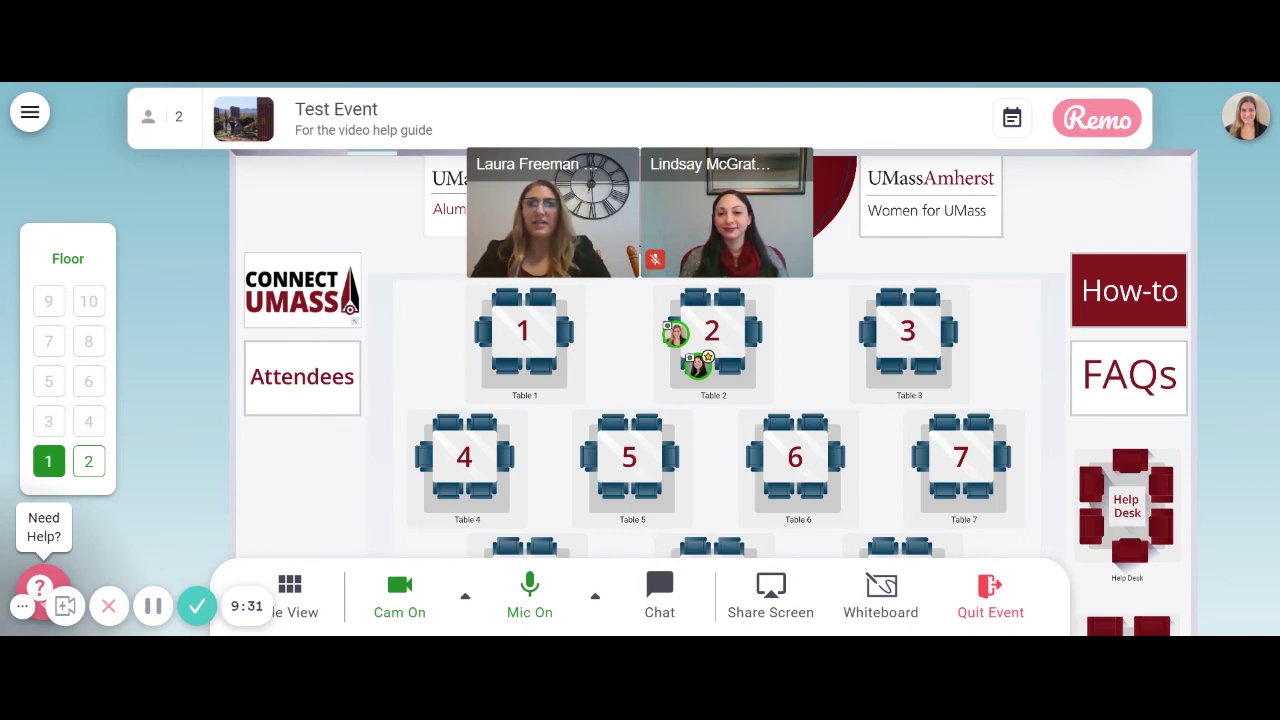
left_click(303, 313)
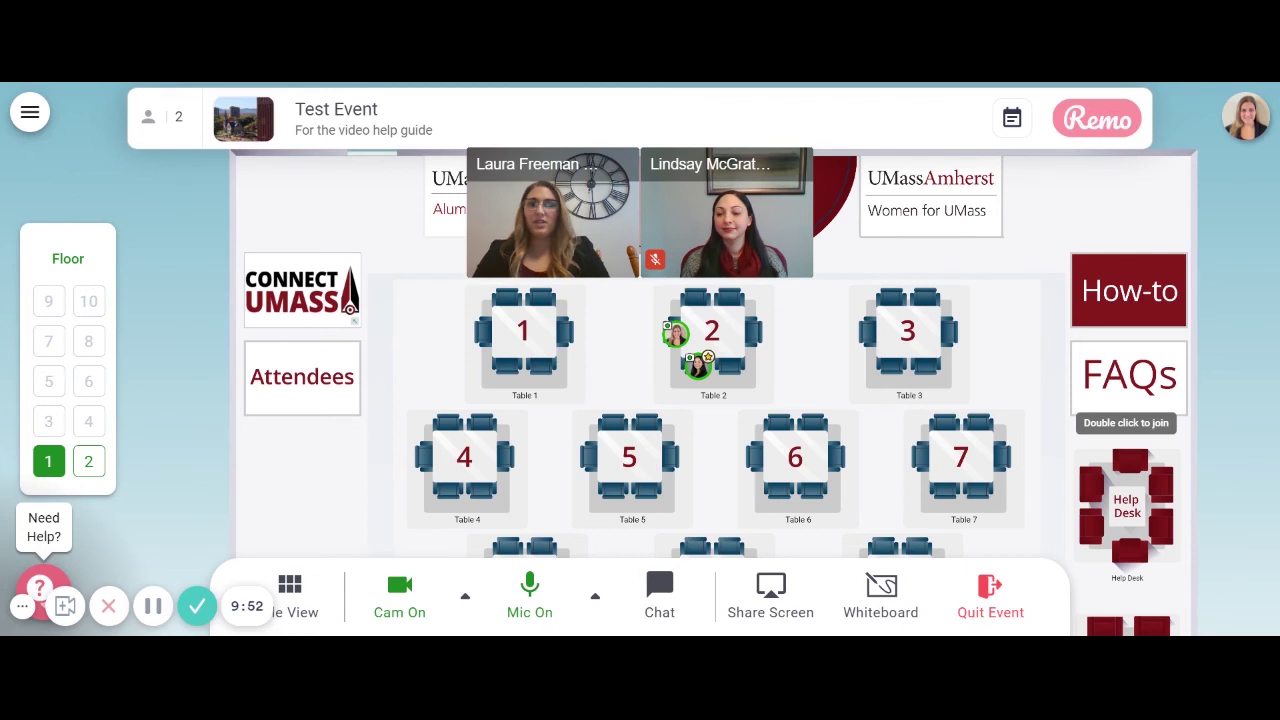
Step: Move from Table 2 to the Help Desk, then Table 12, then the Take A Break area
double_click(1135, 470)
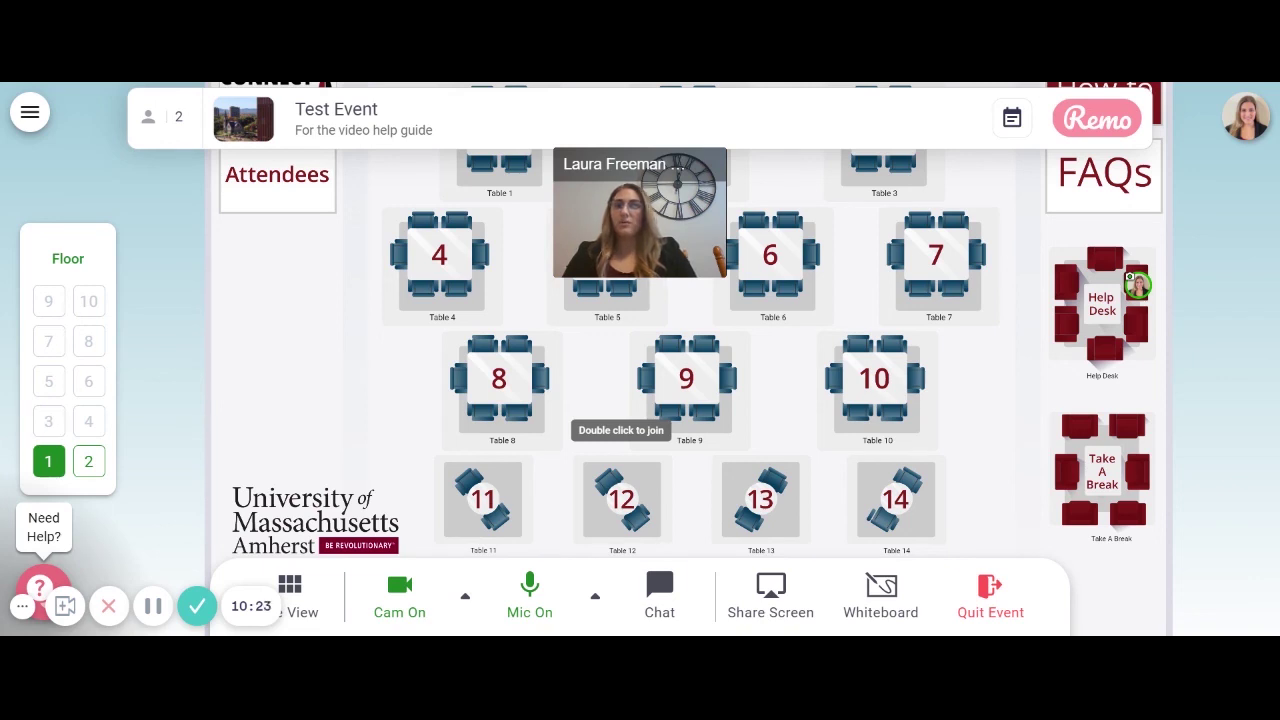
double_click(603, 492)
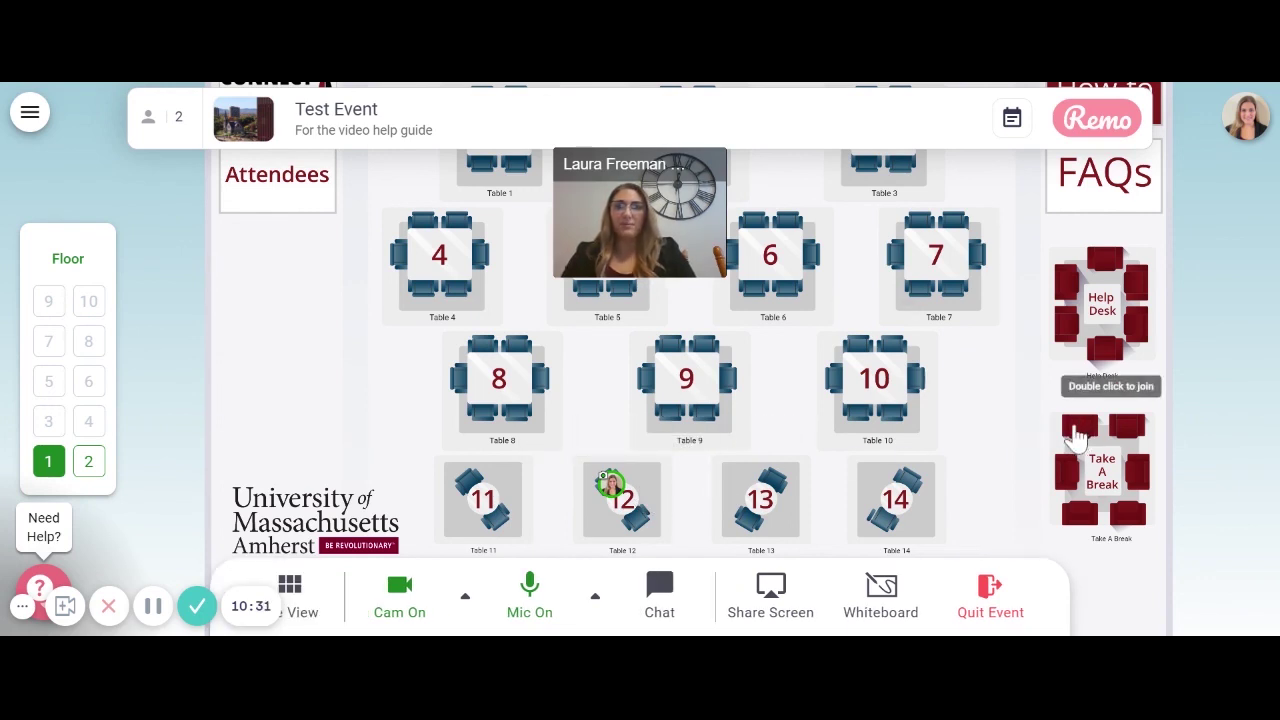
double_click(1076, 438)
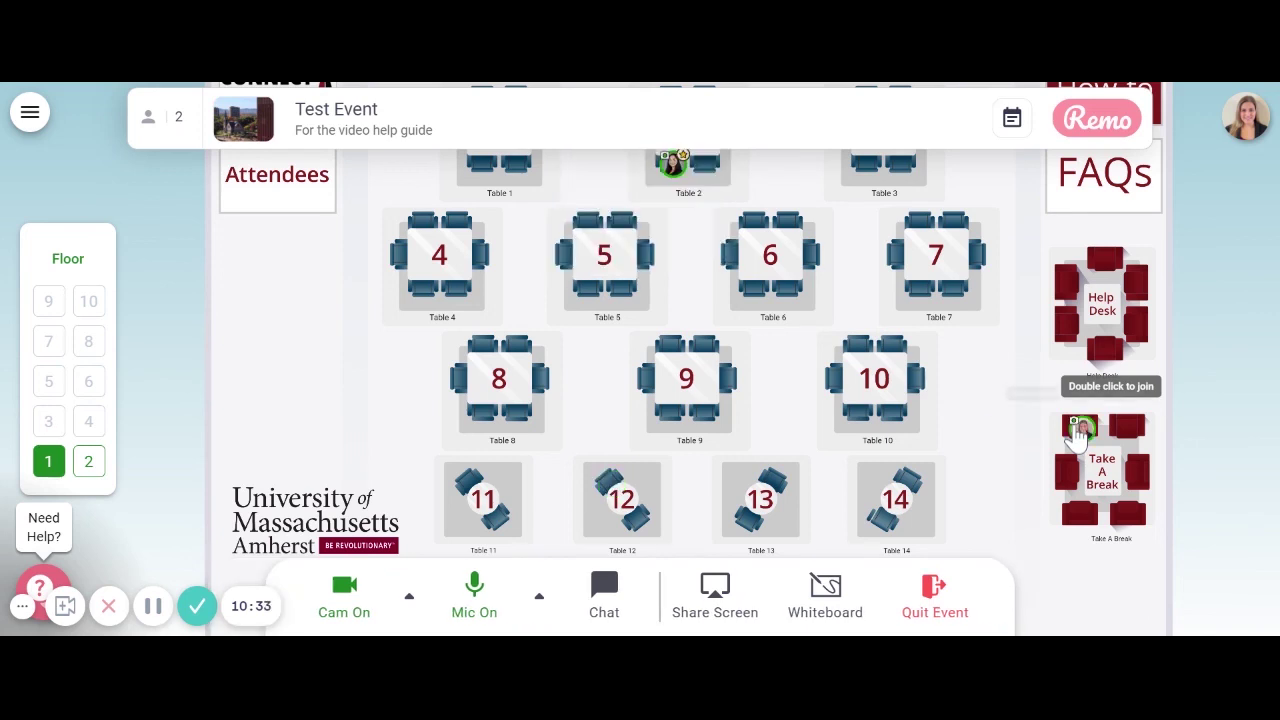